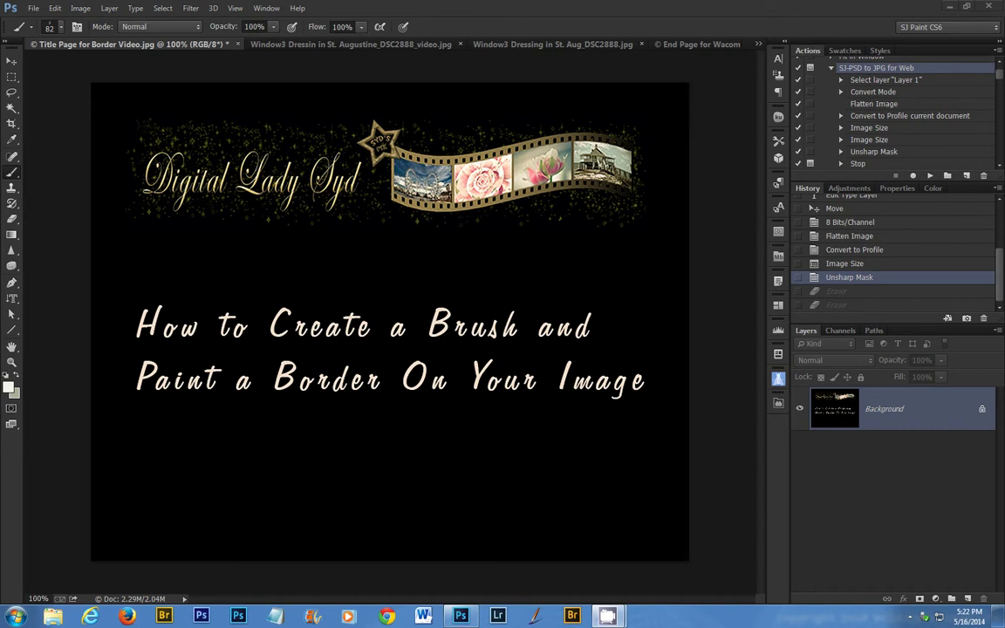
Switch to the Window3 Dressin in St. Augustine image, bring up the brush tip settings and load the Watercolor 1 preset.
click(297, 48)
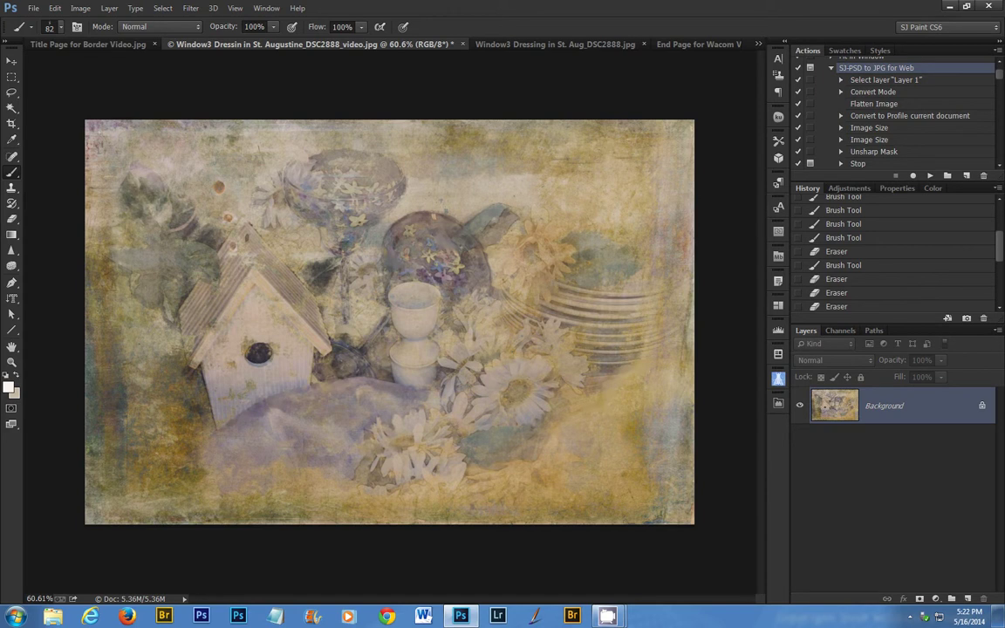
drag(0, 9, 118, 8)
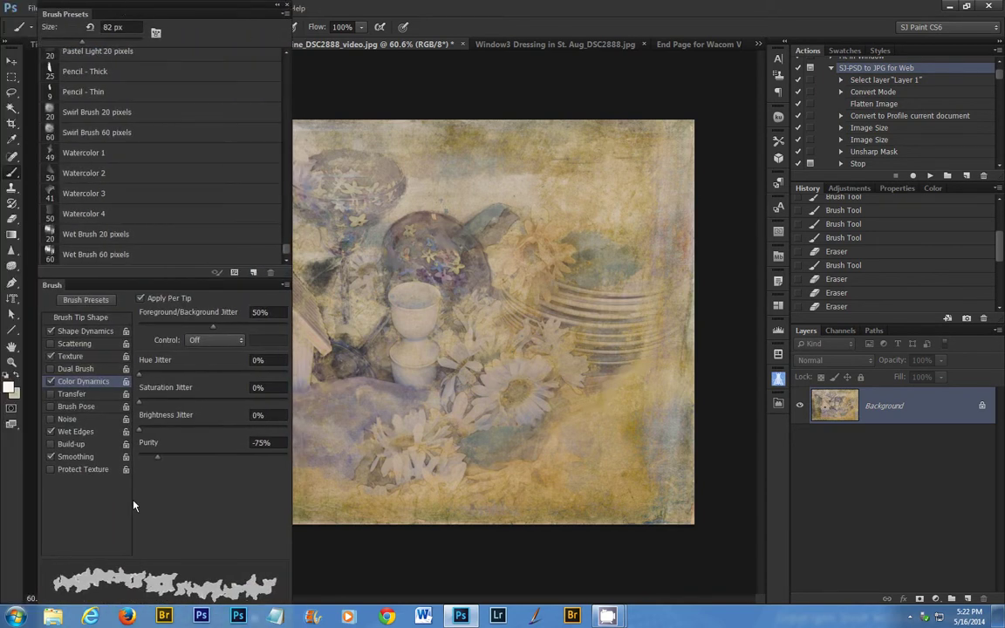
click(80, 318)
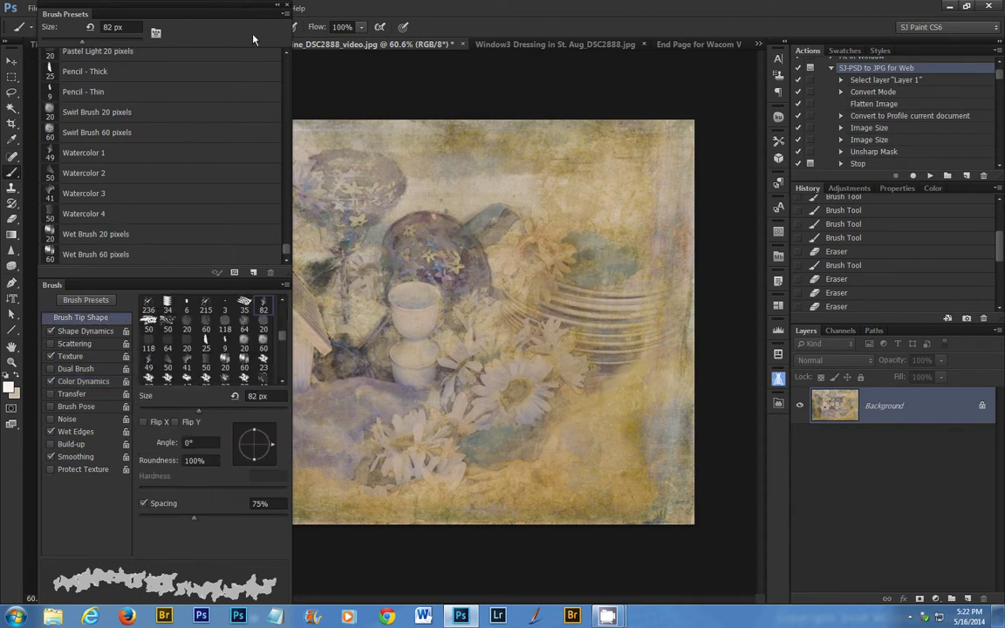
click(285, 14)
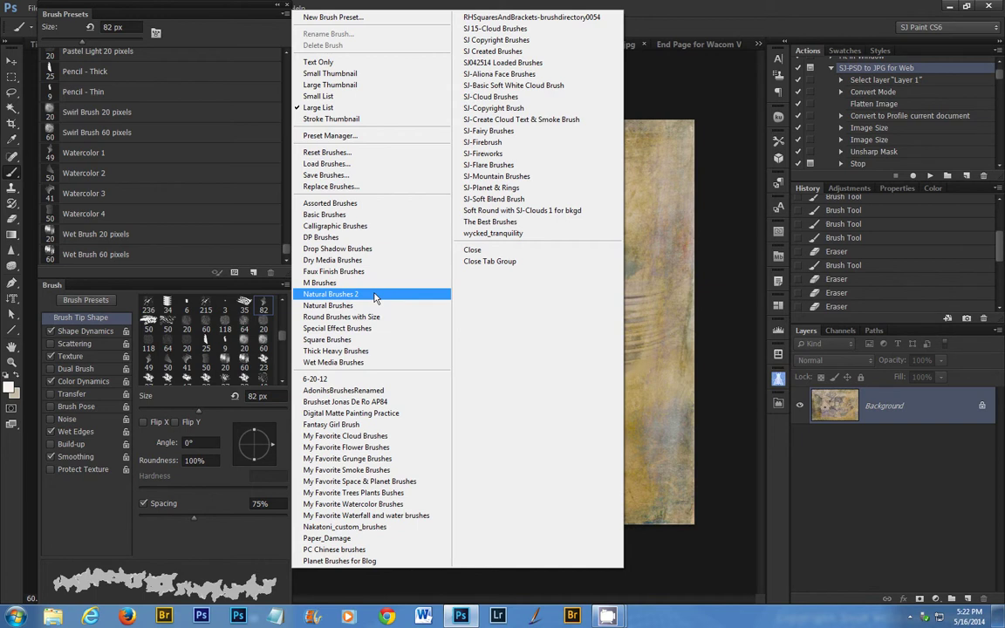
click(222, 16)
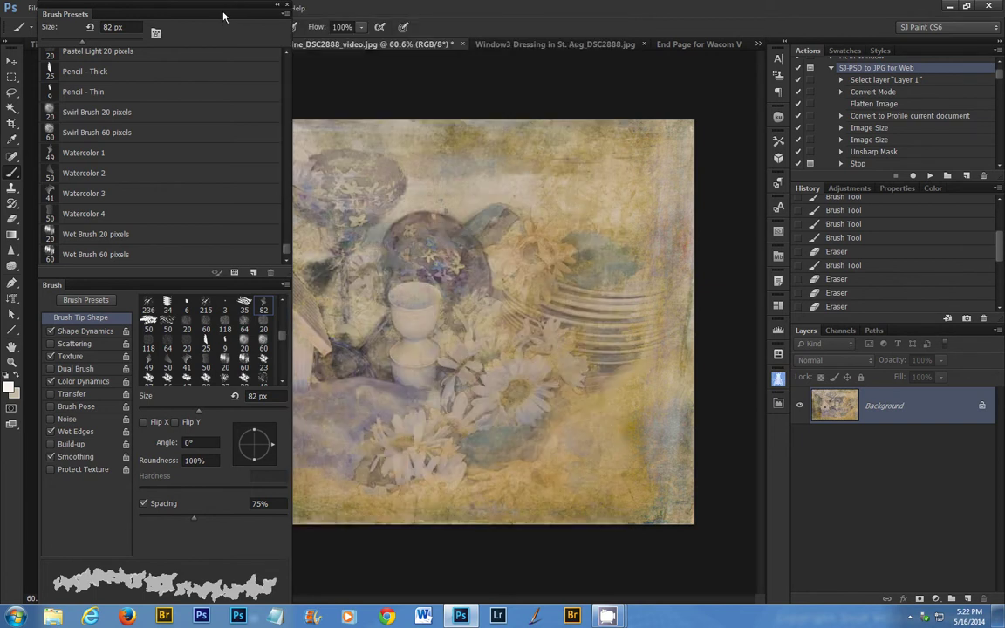
click(153, 160)
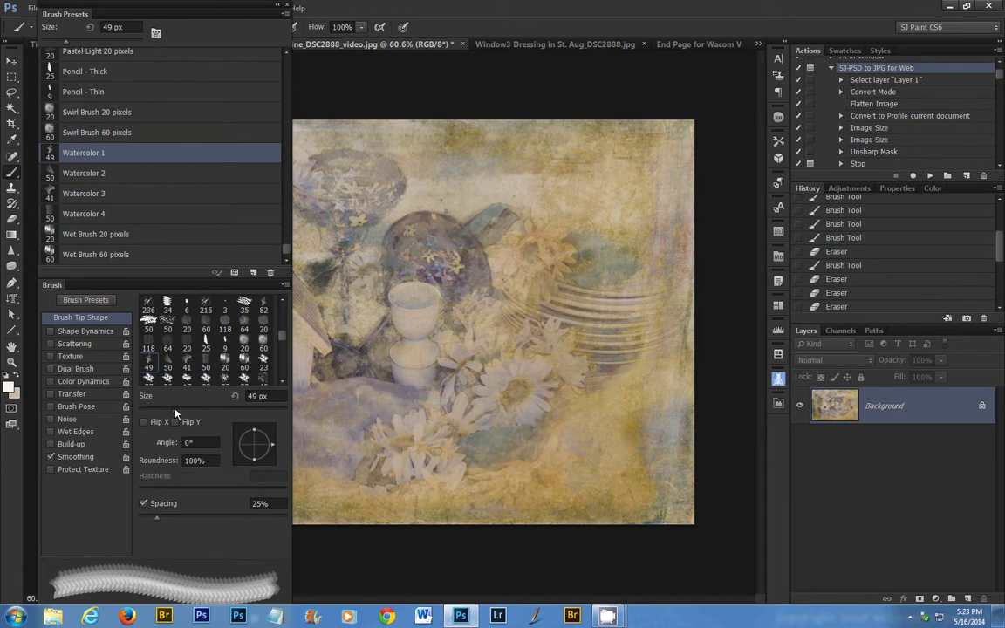
Set the Watercolor 1 brush tip's size to 78 px and its spacing to 73%.
drag(175, 411, 191, 411)
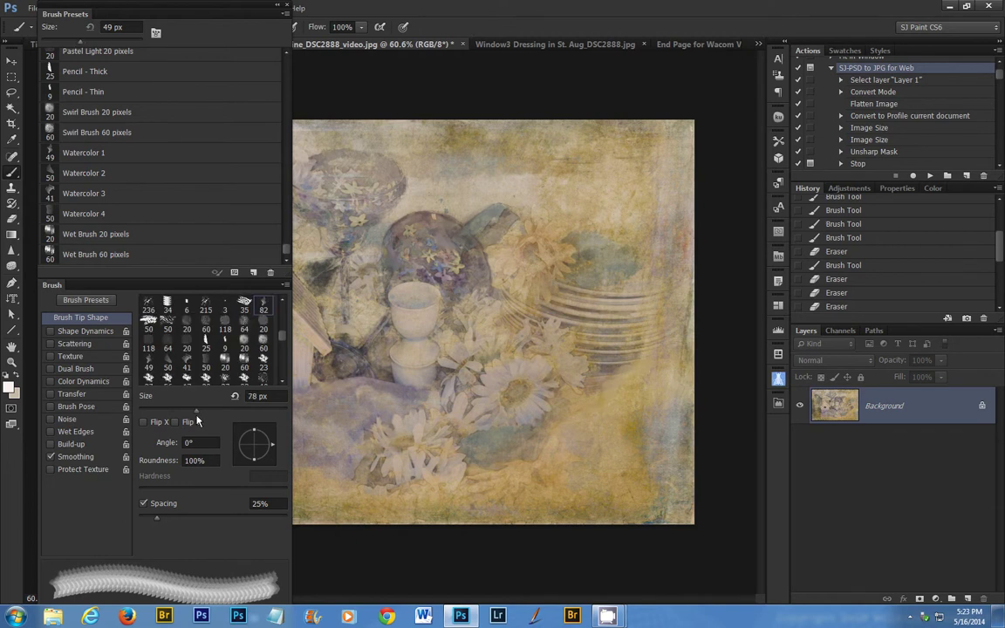
drag(190, 413, 197, 414)
mouse_move(154, 519)
mouse_down()
mouse_move(206, 524)
mouse_move(193, 527)
mouse_up()
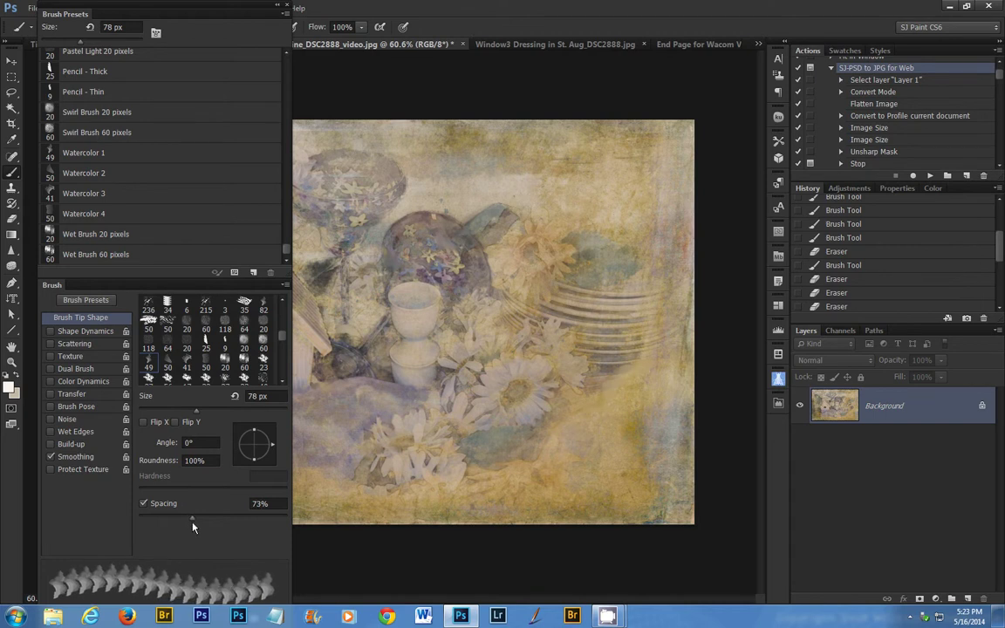
Enable Shape Dynamics with 50% size and angle jitter, and Texture with Washed Watercolor Paper at 1000% scale in Height mode.
click(101, 332)
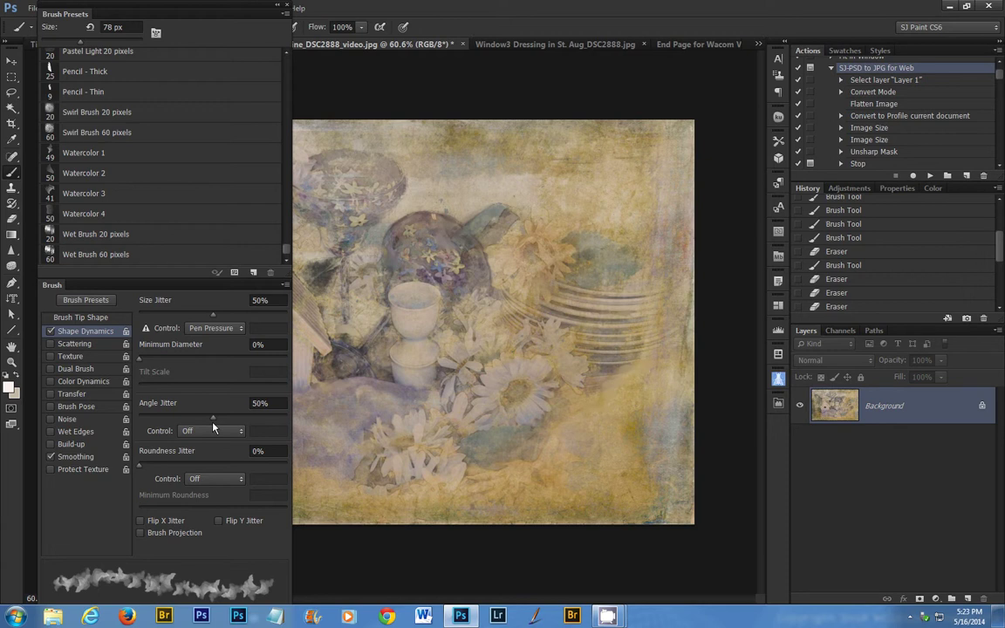
click(96, 356)
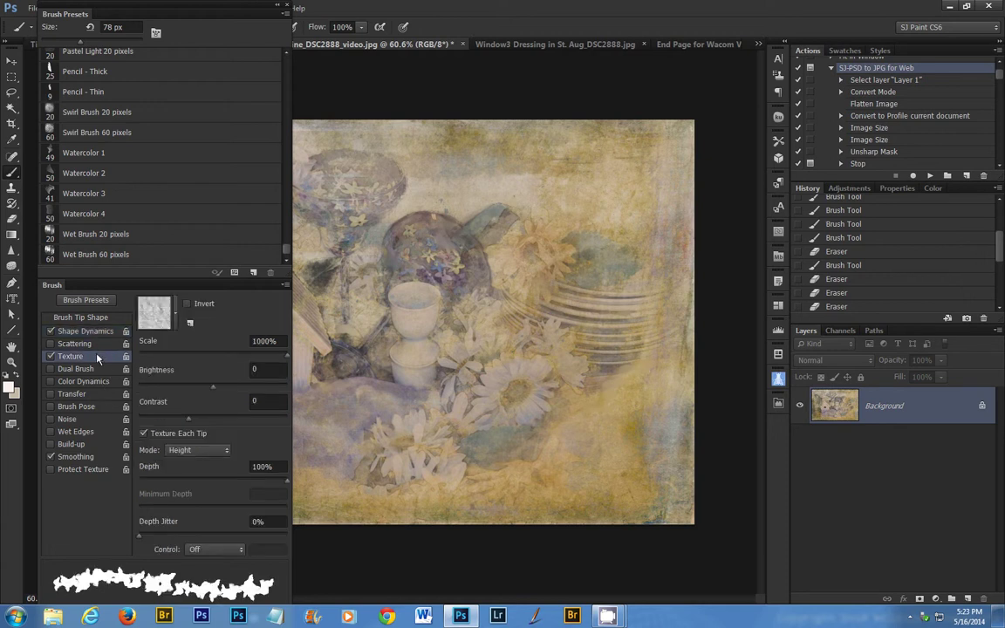
click(177, 318)
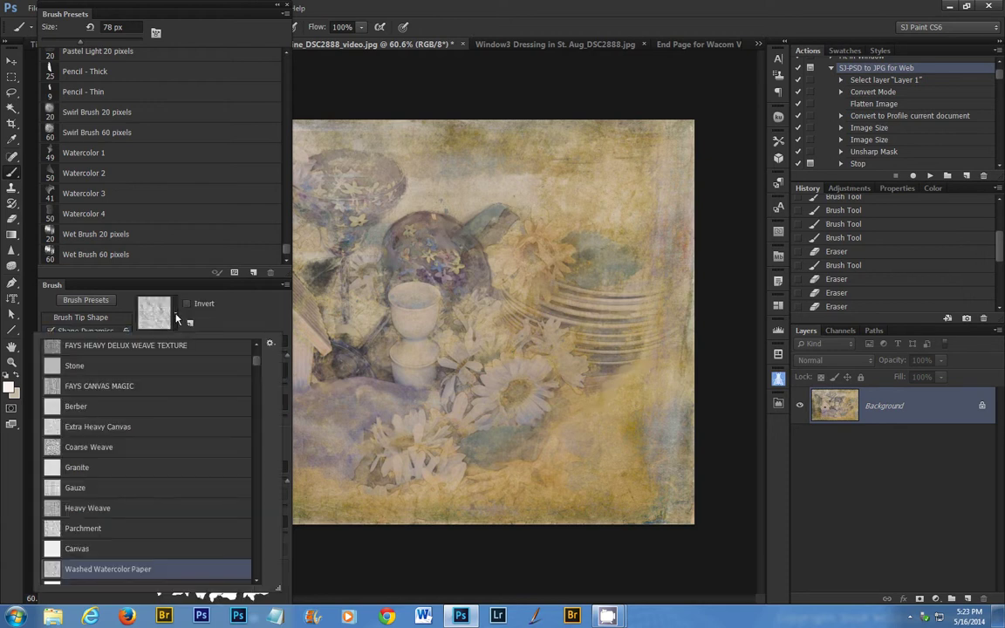
click(271, 344)
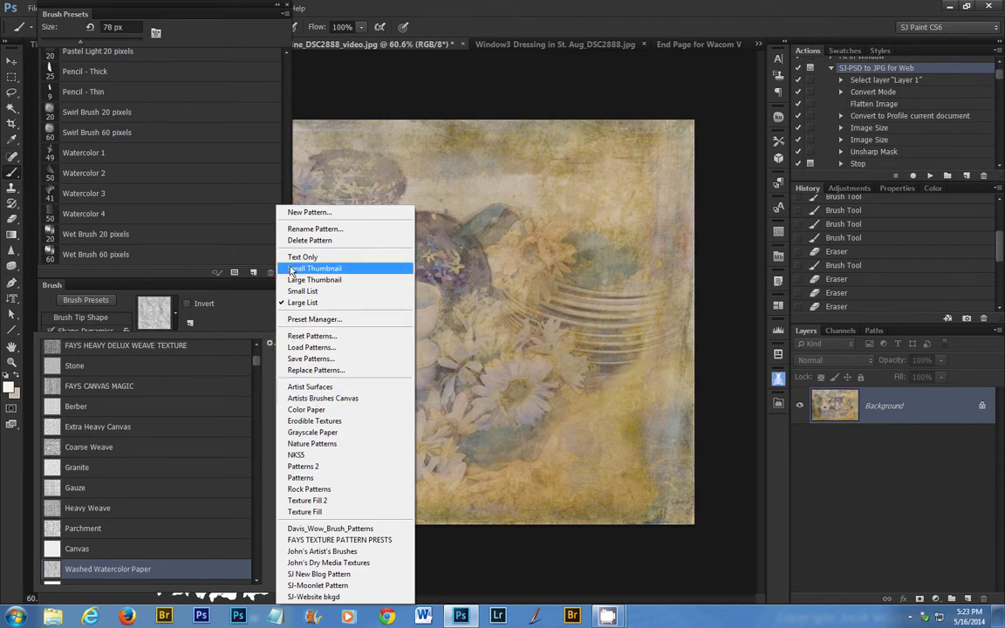
click(379, 76)
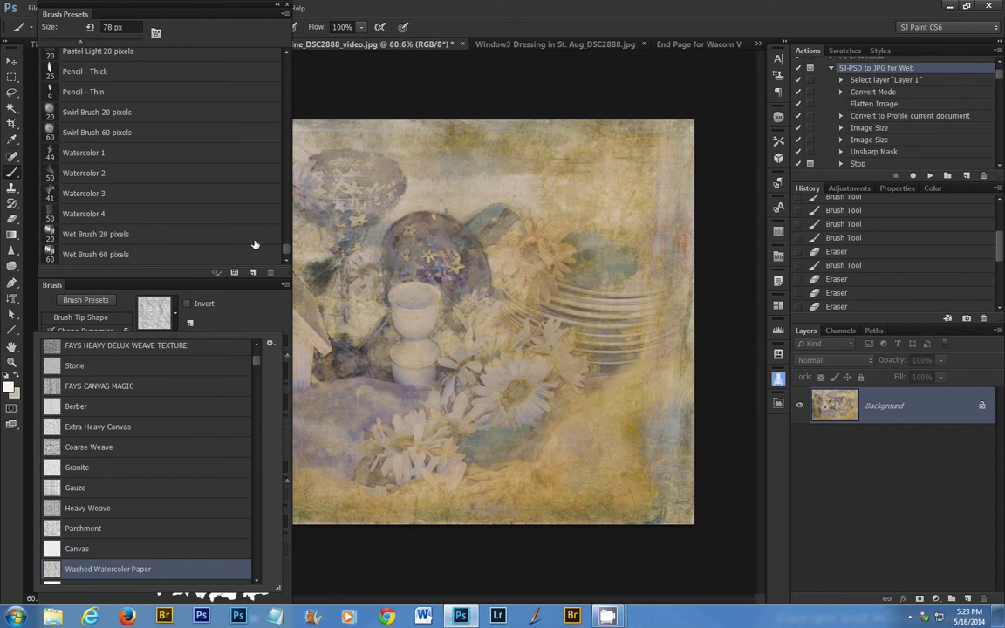
click(231, 311)
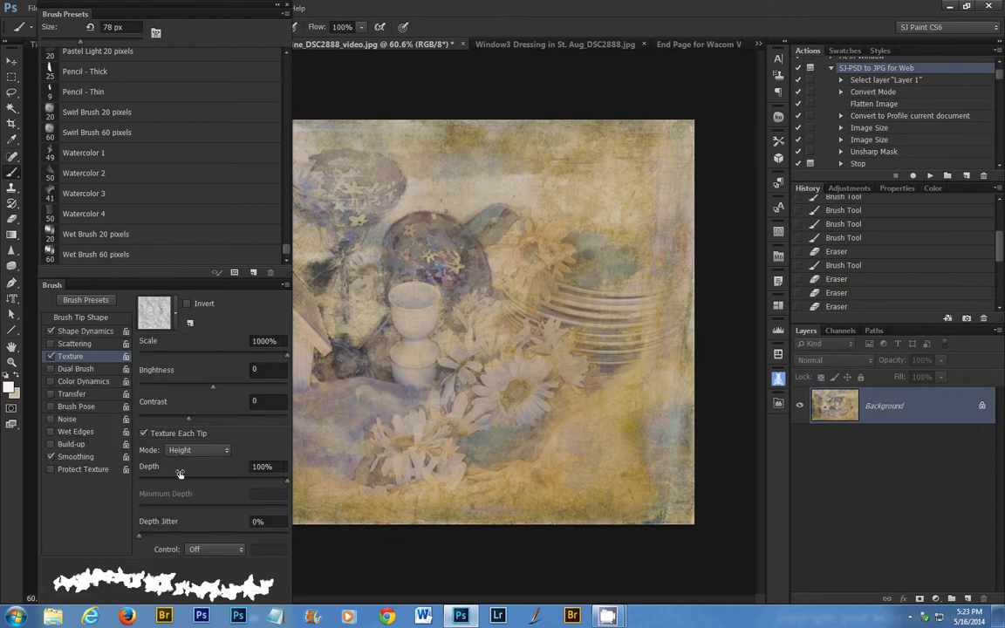
Enable Color Dynamics with 50% foreground/background jitter and -75% purity, and turn on Wet Edges for the brush.
click(84, 385)
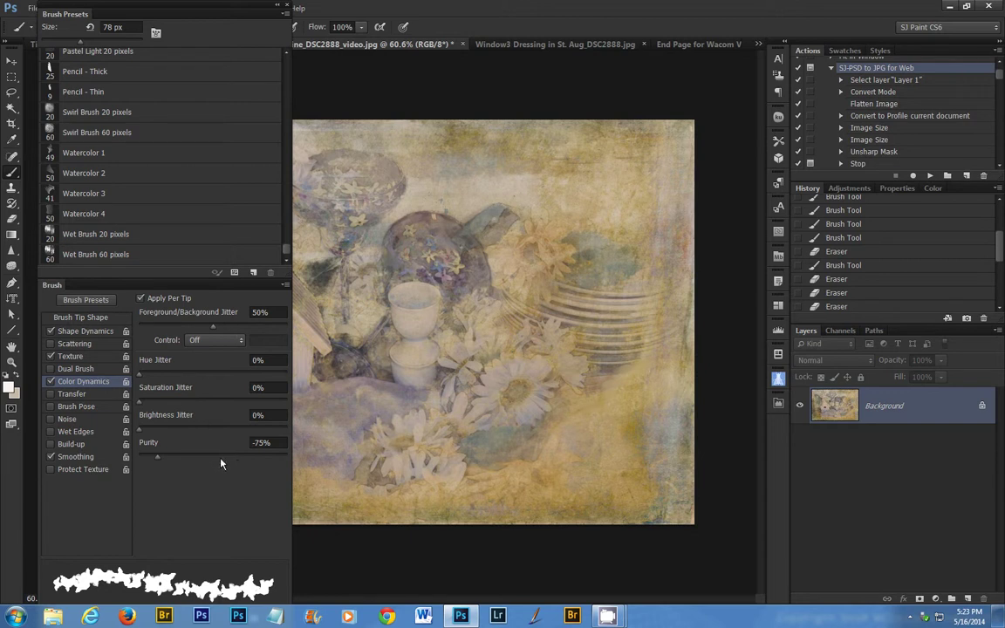
click(50, 432)
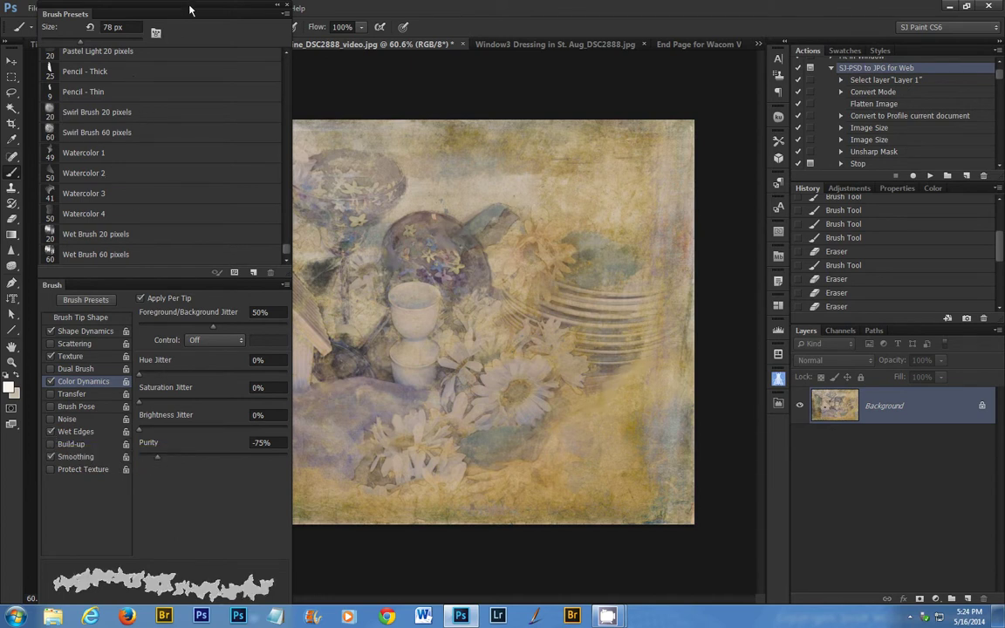
drag(186, 10, 183, 9)
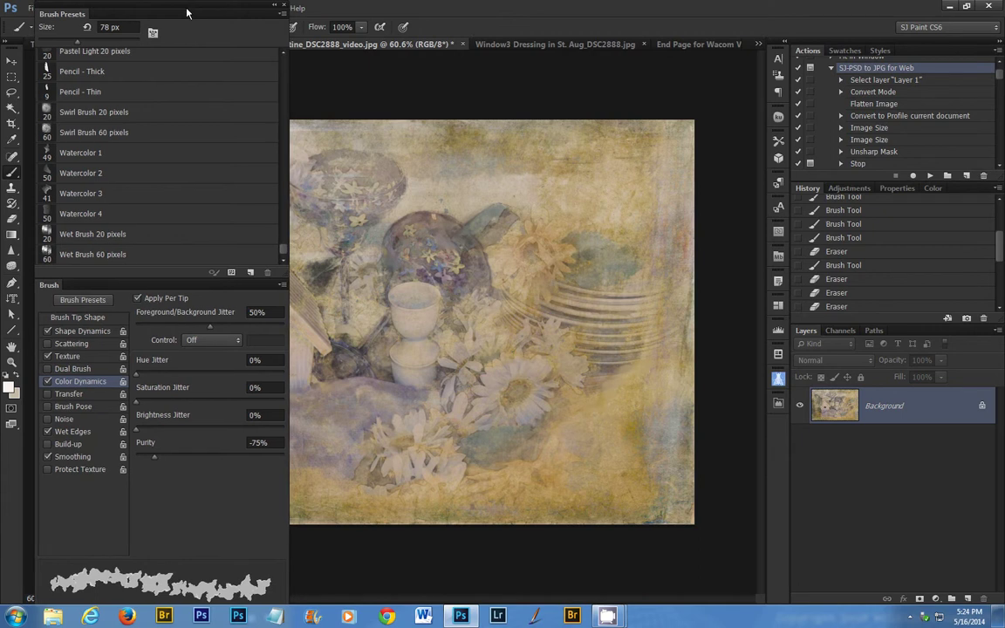
Save the customized brush as a new preset named SJ Border brush and hide the brush panels.
click(249, 273)
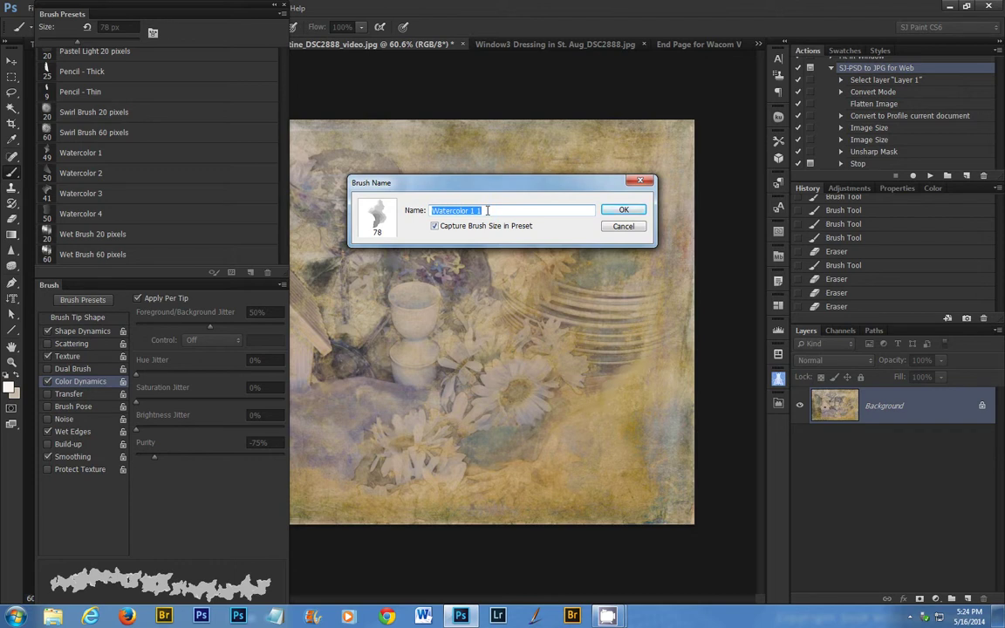
text(SJ Border brush)
click(622, 211)
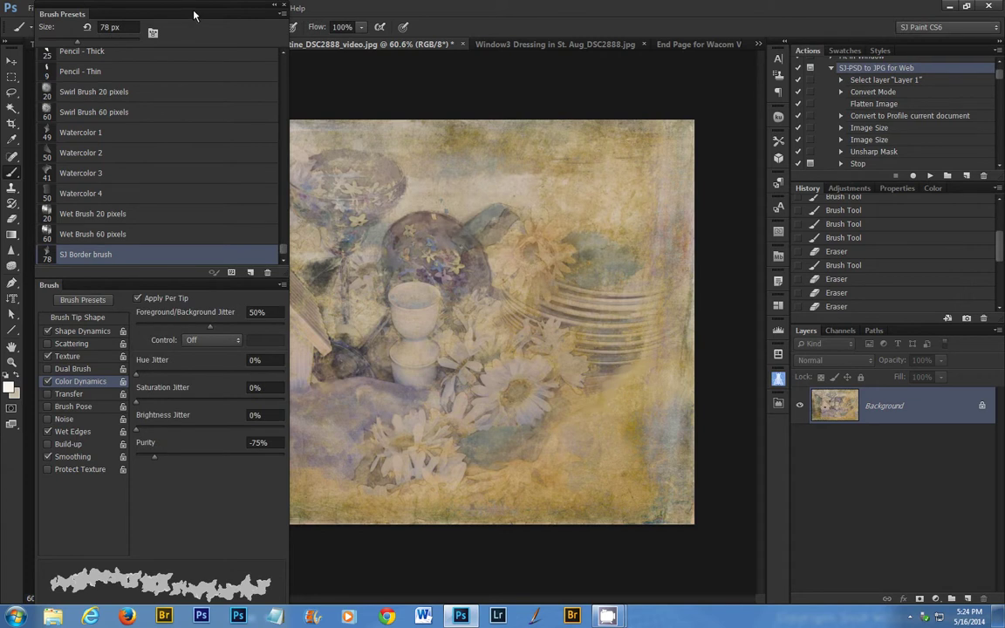
mouse_move(176, 14)
mouse_down()
mouse_move(159, 15)
mouse_move(193, 16)
mouse_move(140, 18)
mouse_up()
key(F5)
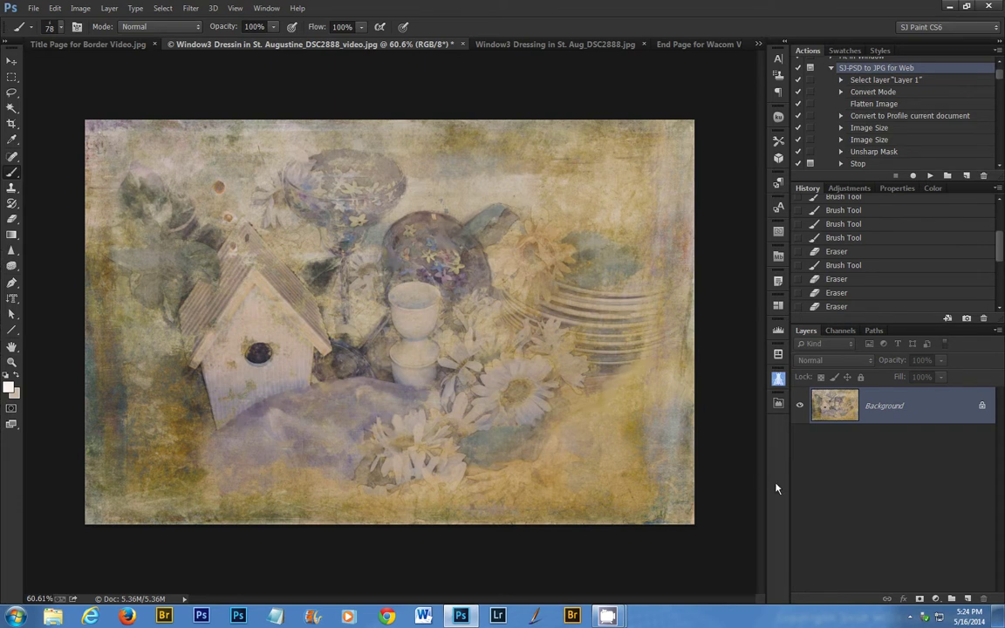
Add a new layer and paint a ragged white border stroke along the image's bottom edge, starting at the left corner.
click(968, 601)
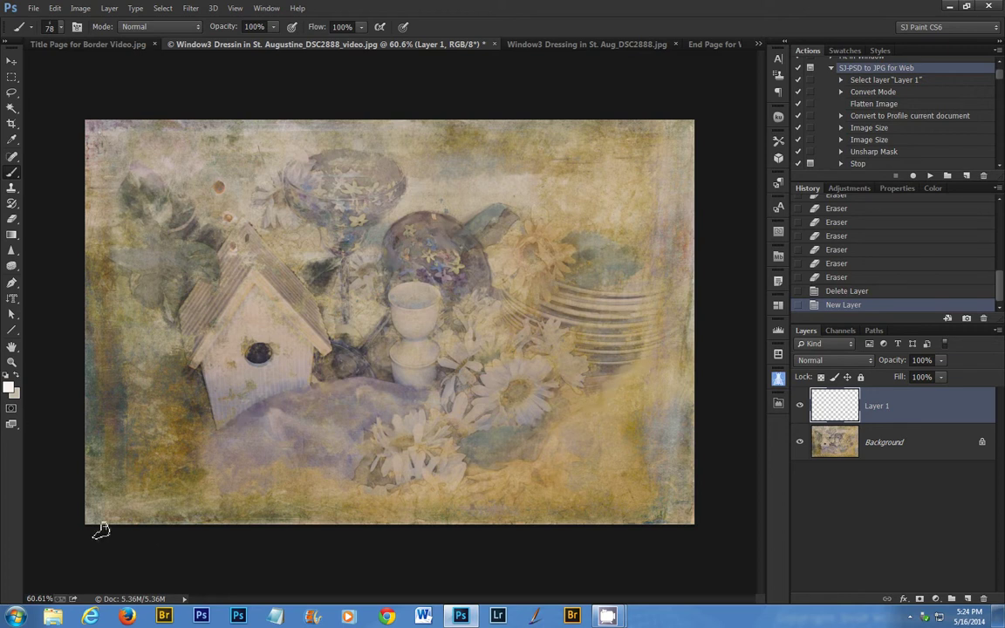
click(12, 221)
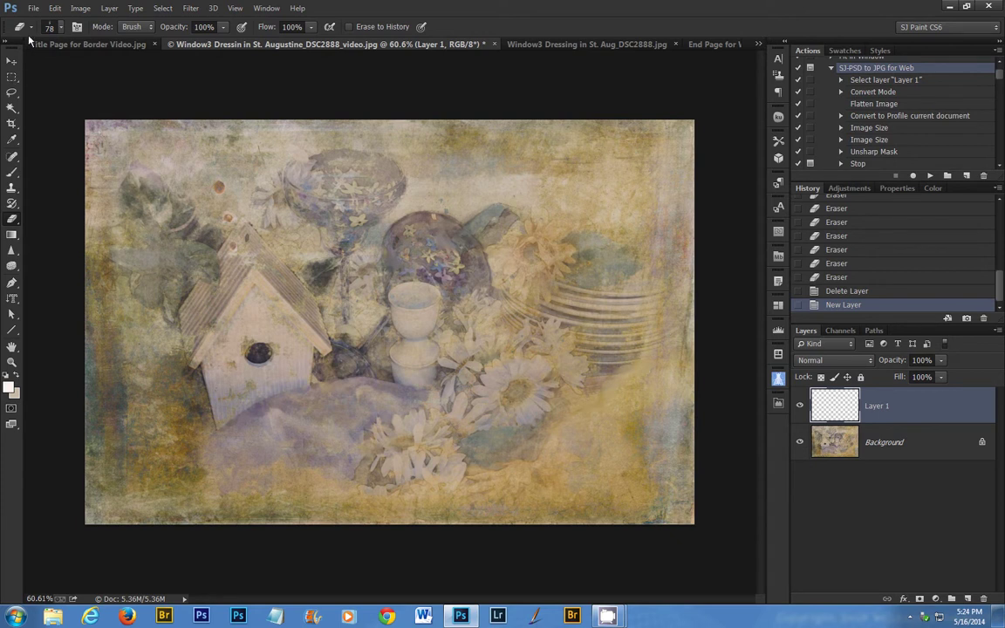
click(14, 171)
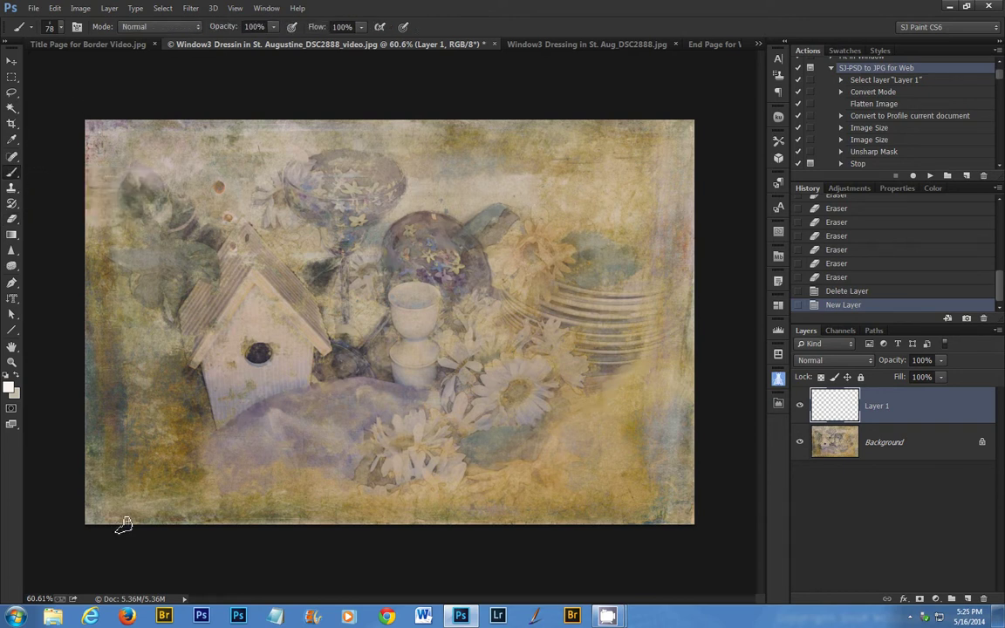
drag(98, 518, 200, 520)
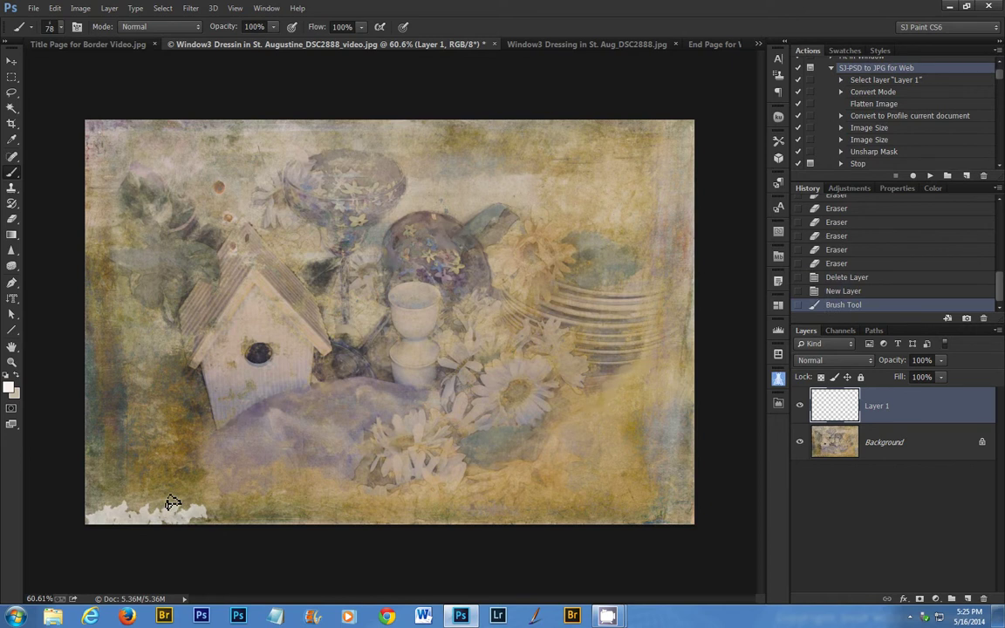
Roughen the border stroke's upper edge with the Eraser, and extend it slightly to the right with the brush.
key(e)
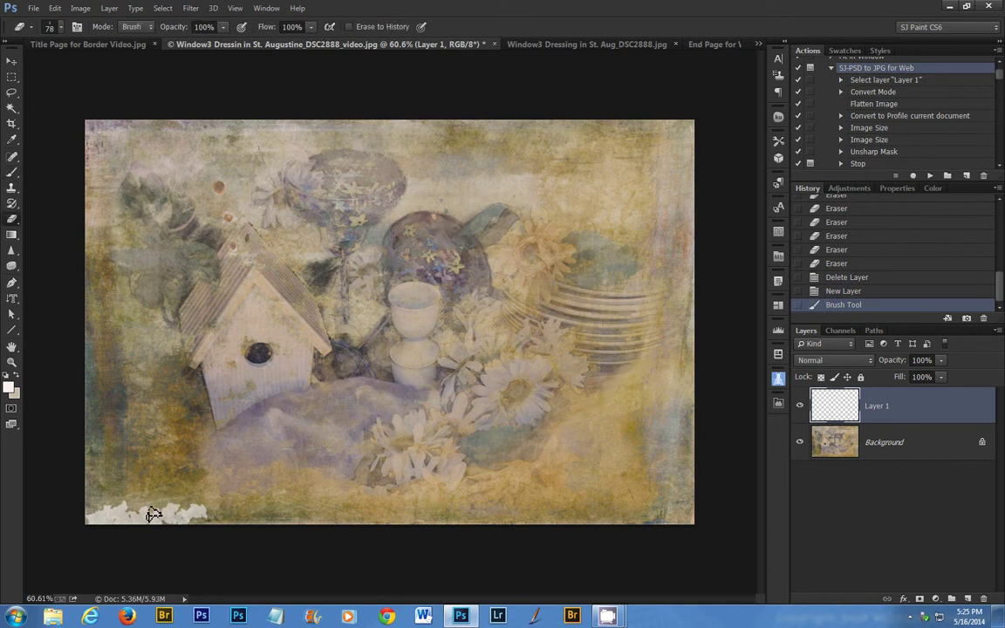
click(135, 509)
key(b)
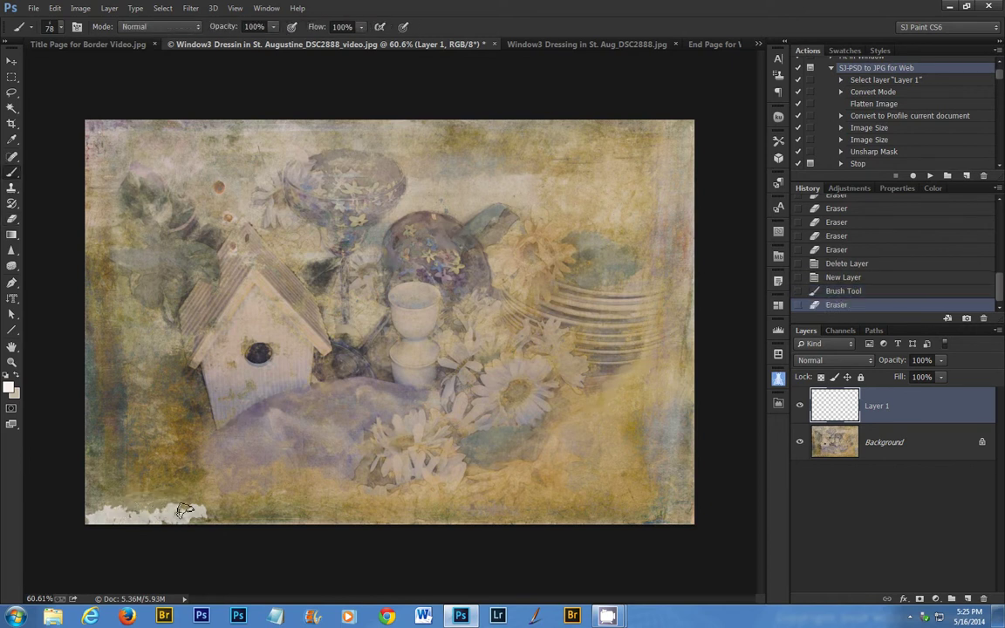
mouse_move(179, 510)
mouse_down()
mouse_move(212, 527)
mouse_move(197, 521)
mouse_up()
click(217, 518)
key(e)
click(220, 519)
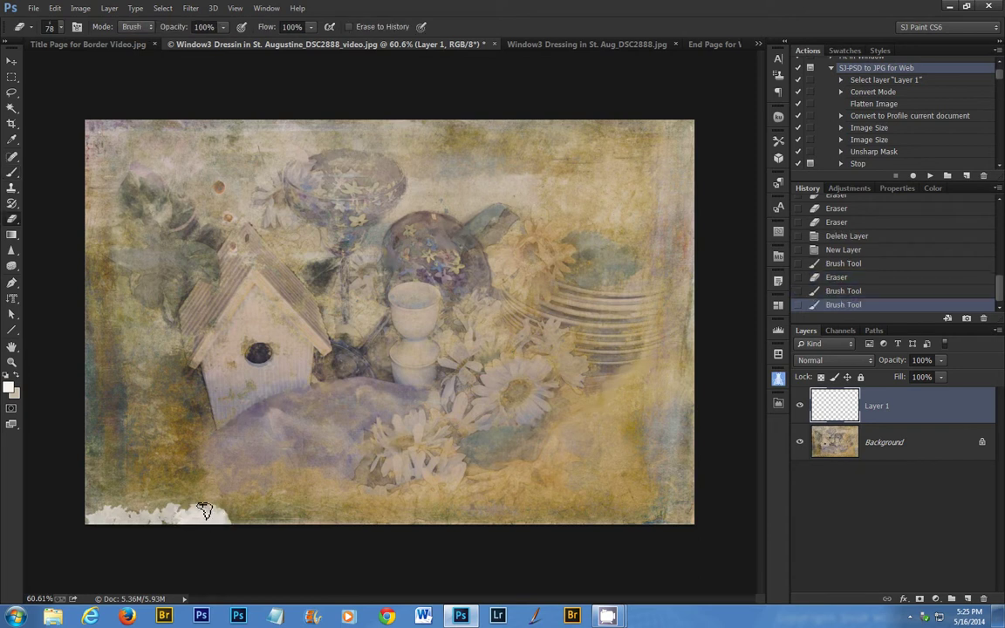
Dab more white onto the right end of the bottom border and erase parts of that end to give it an irregular edge.
key(b)
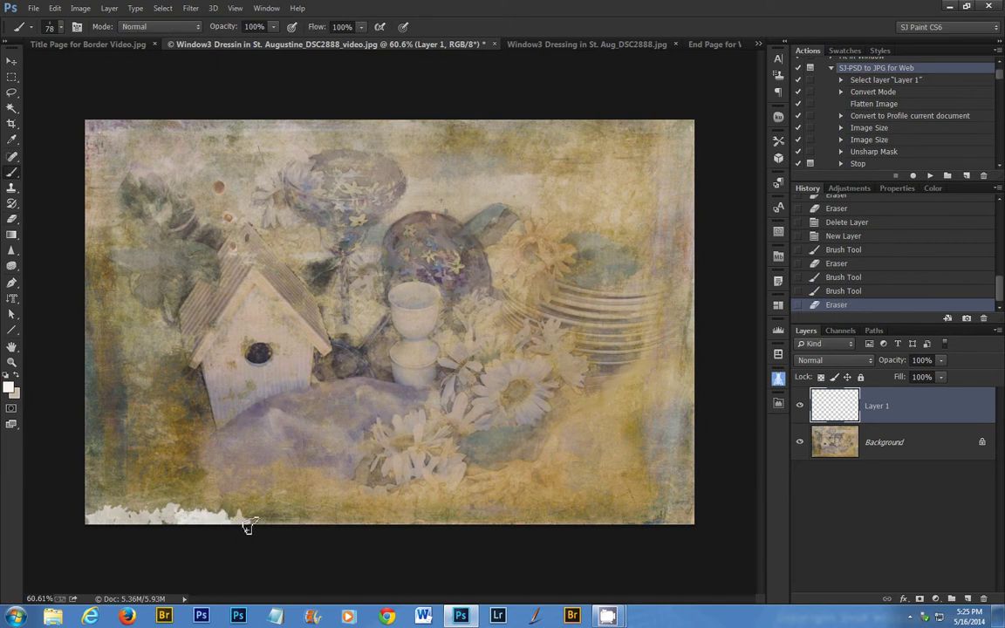
click(258, 524)
click(247, 516)
key(e)
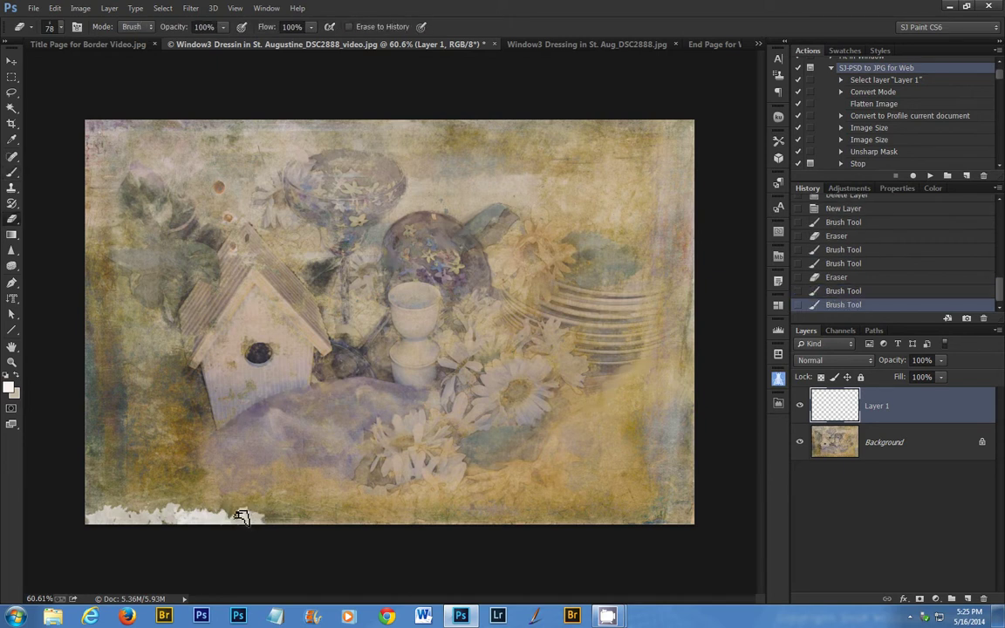
click(253, 522)
click(266, 522)
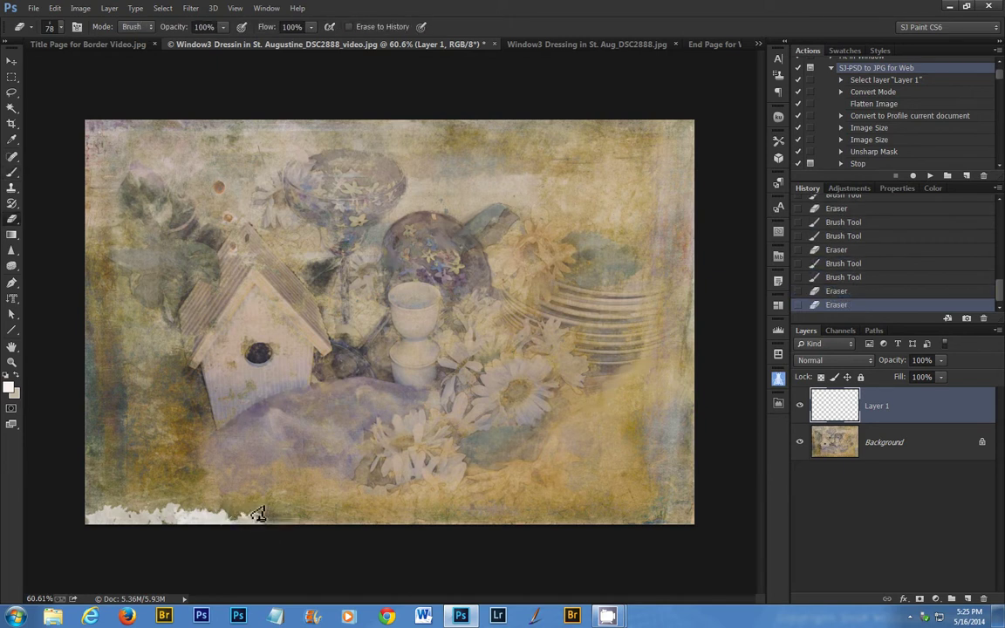
click(260, 521)
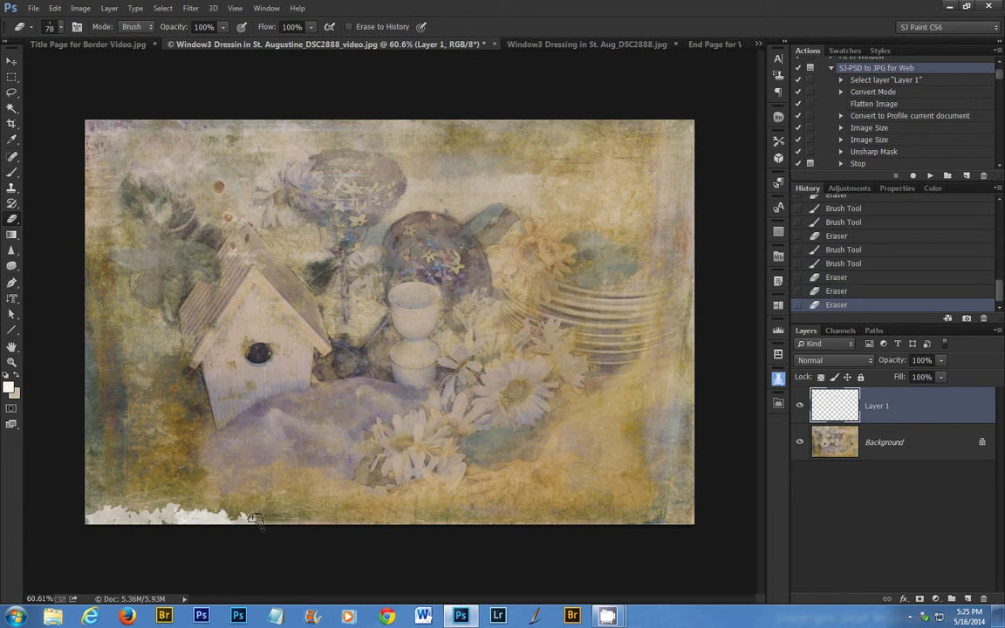
click(255, 521)
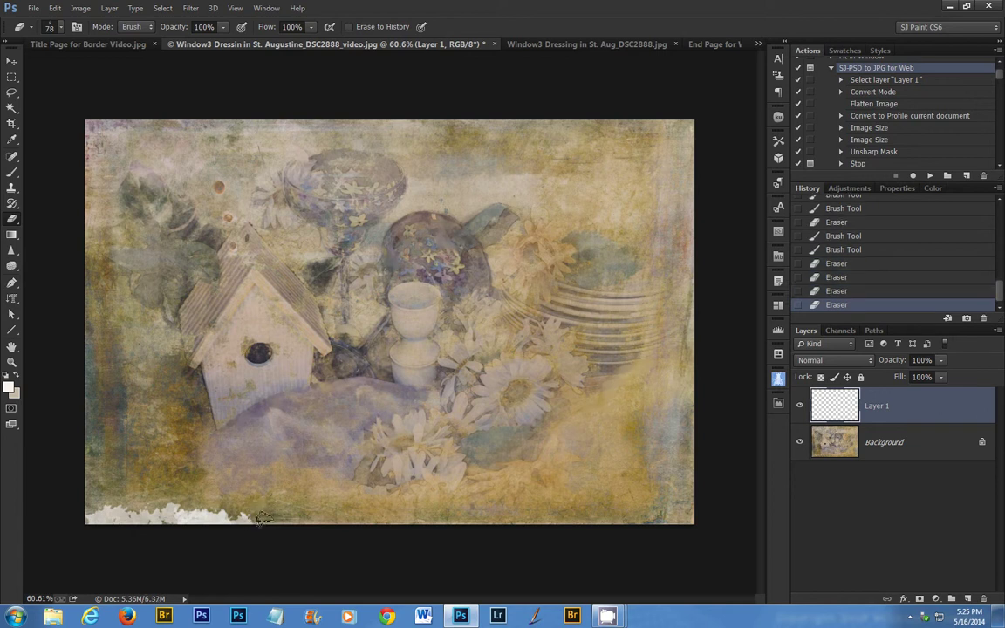
Fill in the white bottom border with the Brush and extend it to beneath the birdhouse's right side.
key(b)
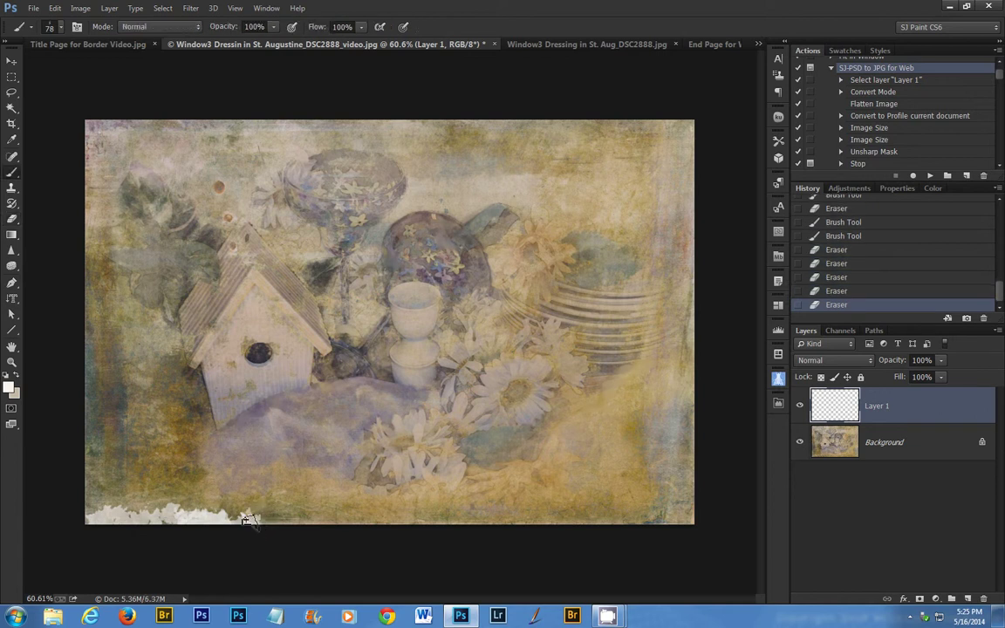
click(225, 515)
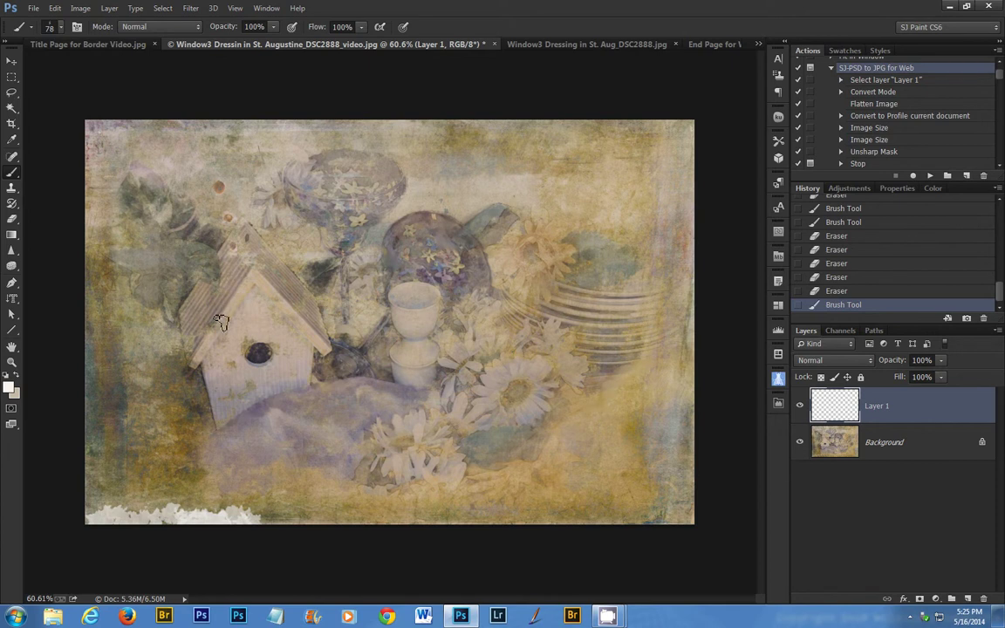
mouse_move(94, 530)
mouse_down()
mouse_move(250, 525)
mouse_move(279, 513)
mouse_move(268, 527)
mouse_move(307, 525)
mouse_up()
drag(287, 520, 308, 523)
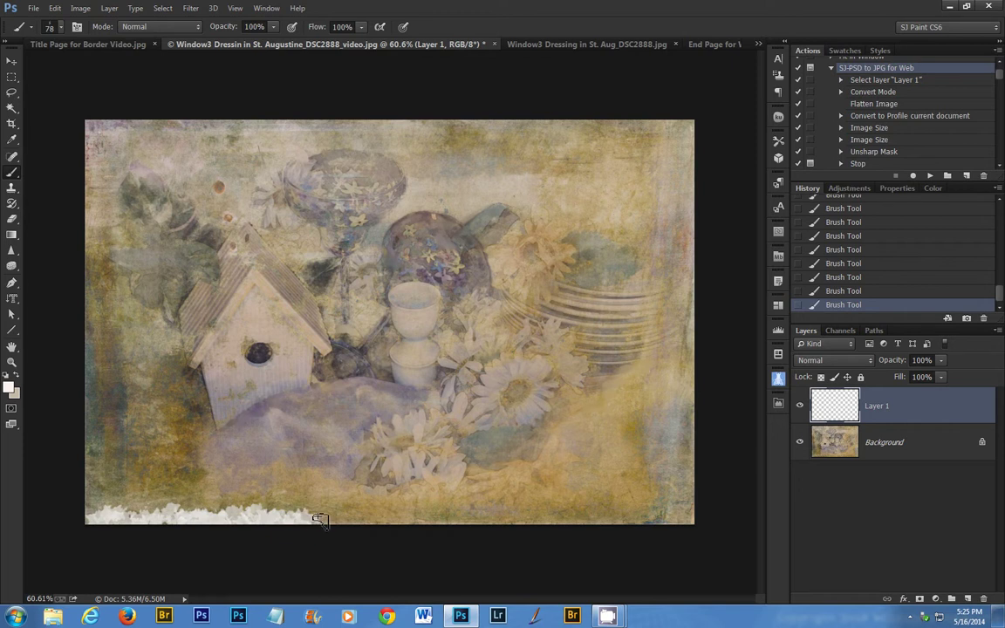
Roughen the upper edge of the newly painted border section with the Eraser and trim its right end unevenly.
key(ctrl+z)
key(ctrl+z)
key(e)
drag(301, 510, 253, 512)
click(232, 509)
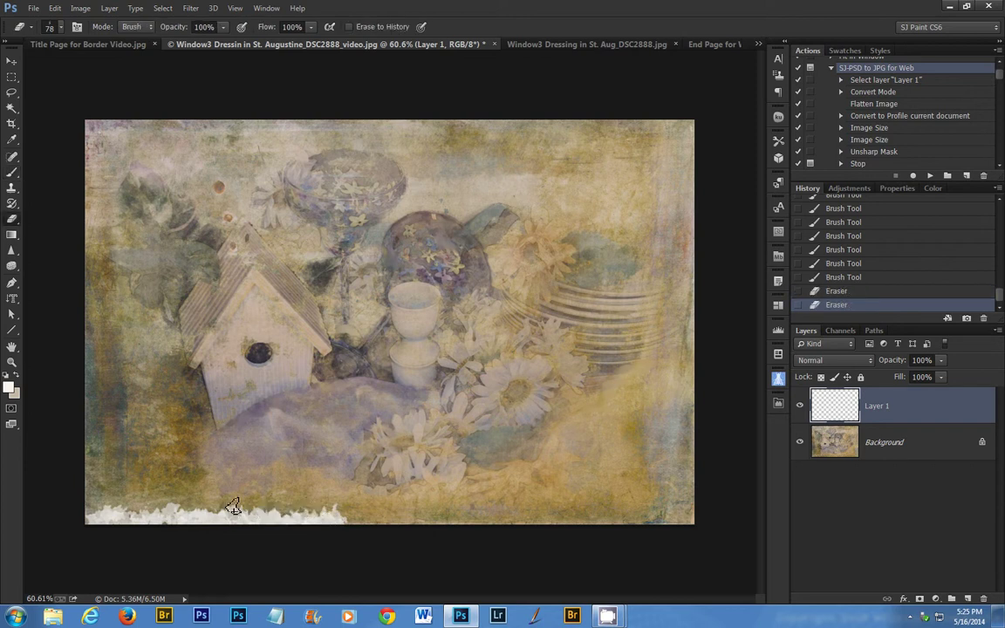
click(330, 528)
click(342, 525)
click(351, 524)
click(336, 519)
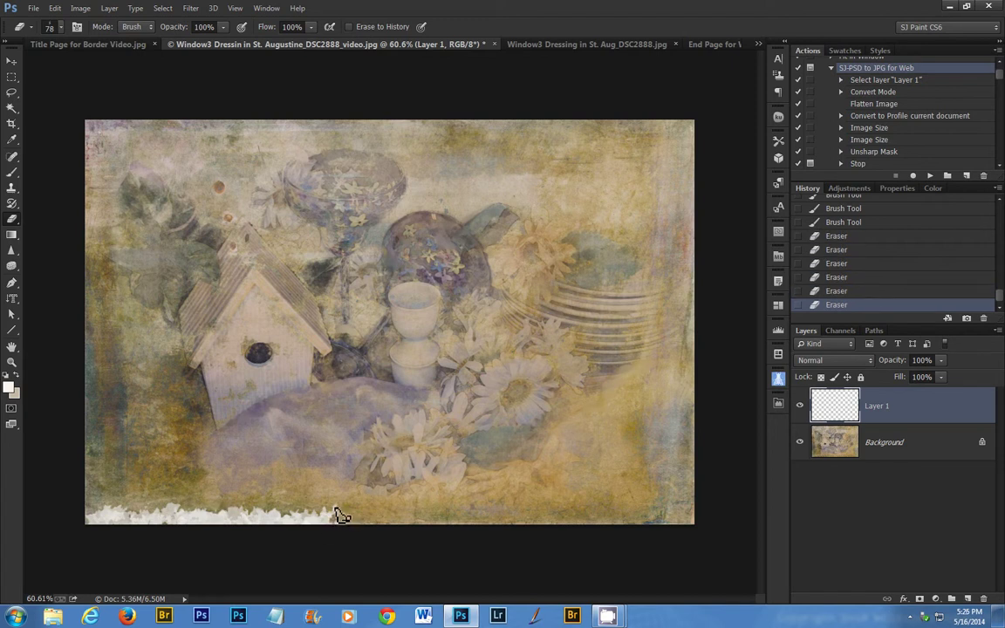
click(341, 517)
Dab the white bottom border farther right to beneath the lower daisies, touching up its edge with the Eraser.
key(b)
click(349, 524)
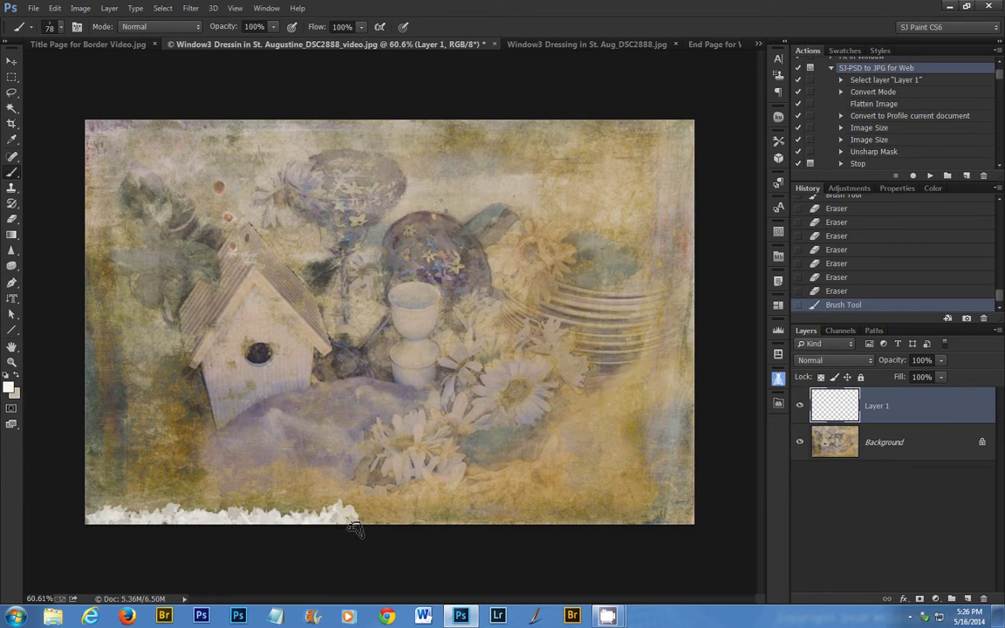
click(362, 521)
click(356, 522)
click(384, 521)
click(392, 520)
click(392, 526)
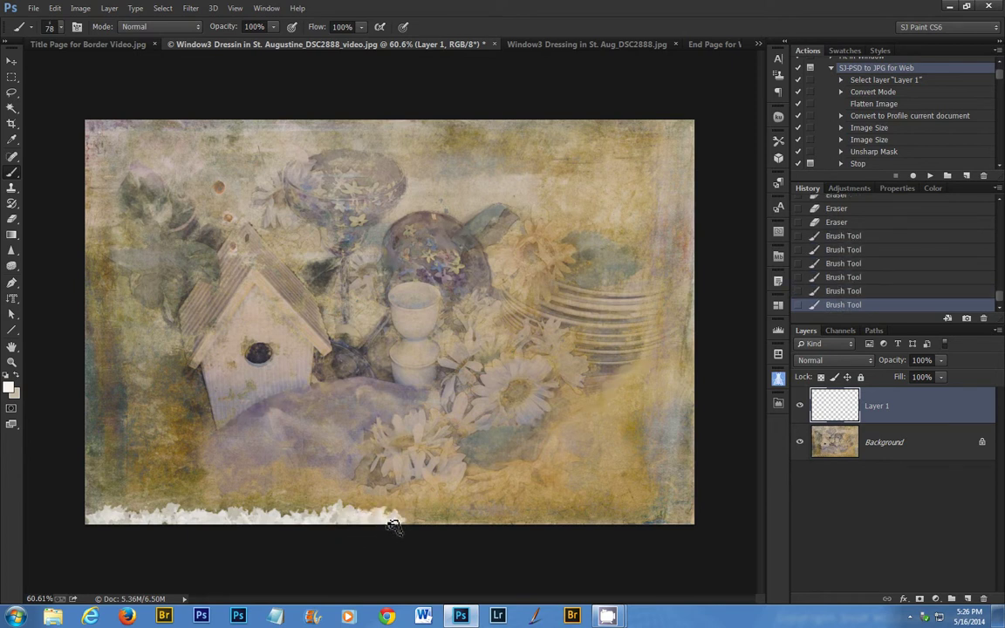
click(386, 528)
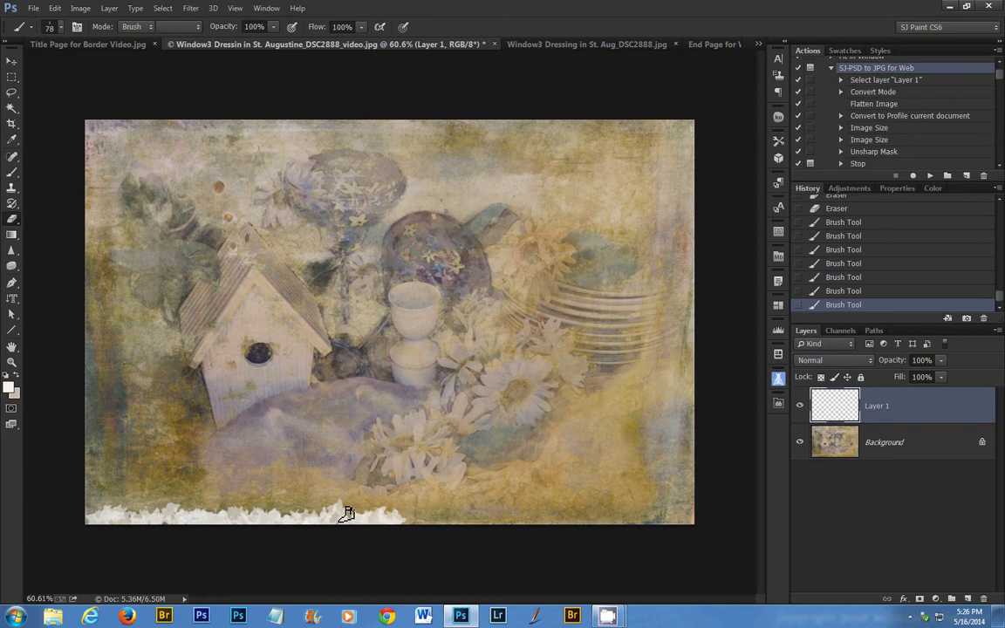
key(e)
click(406, 521)
click(417, 521)
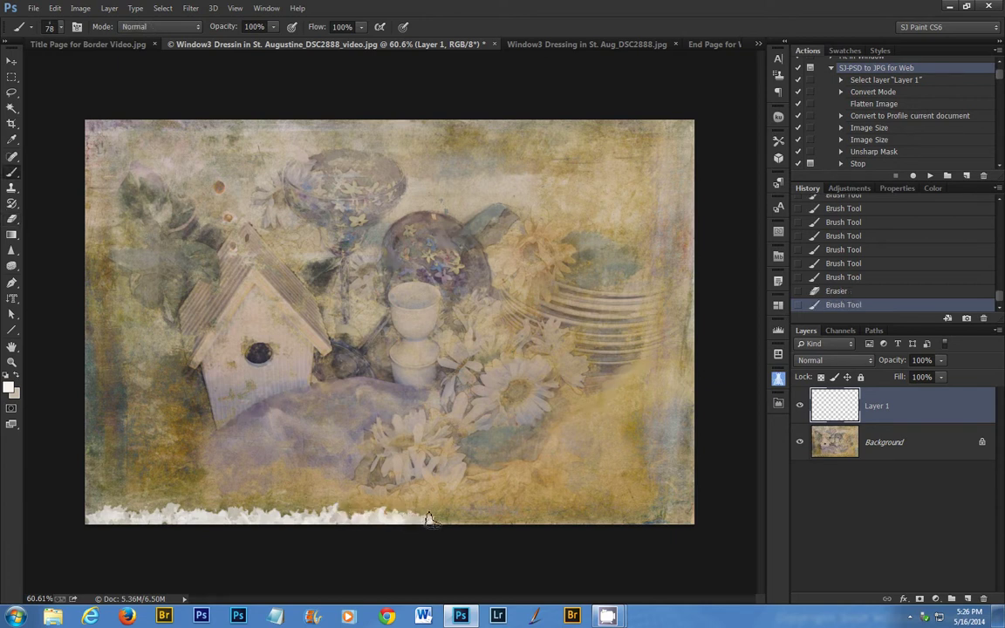
click(185, 520)
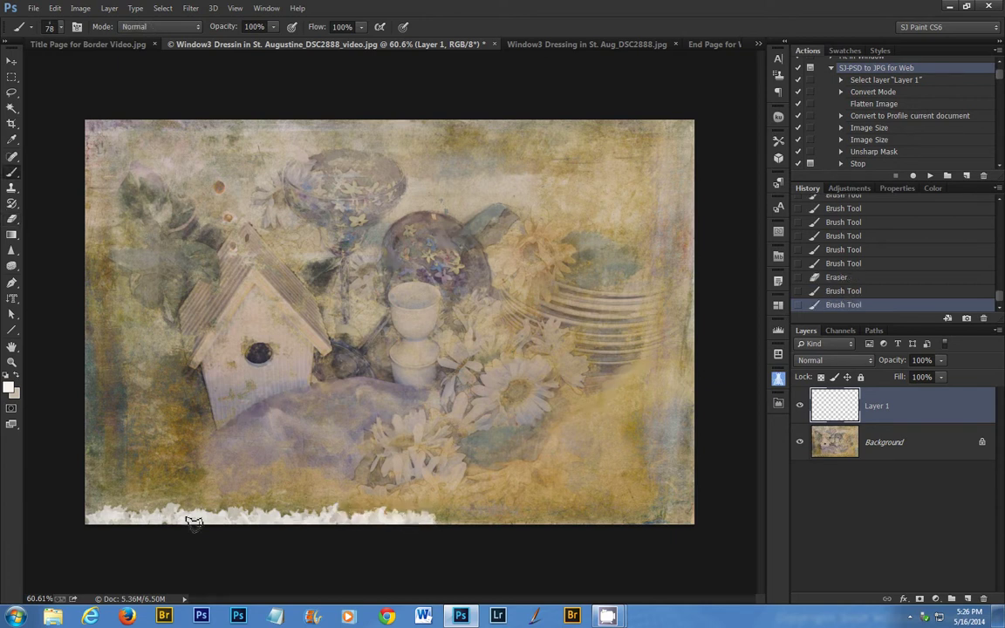
Build up the image's bottom-left corner with white Brush dabs, thickening the ragged border there.
click(102, 494)
click(101, 489)
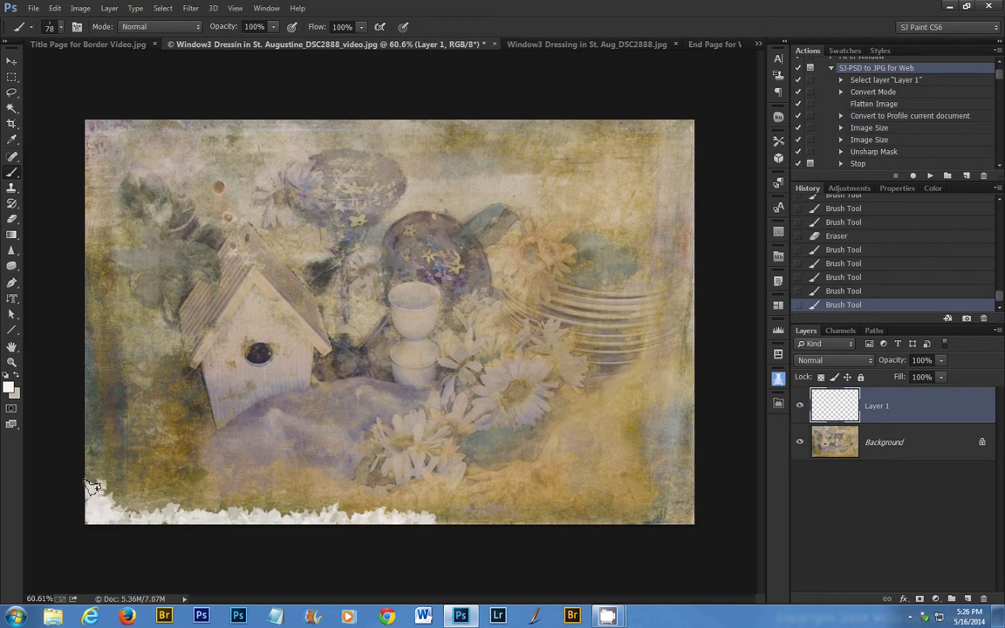
click(98, 486)
click(102, 483)
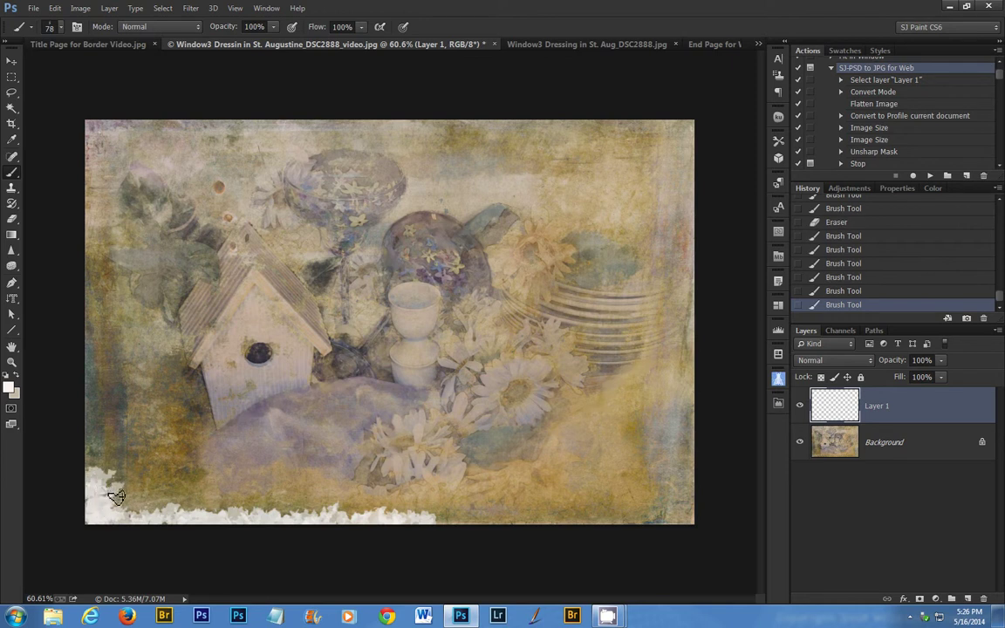
click(108, 486)
click(127, 494)
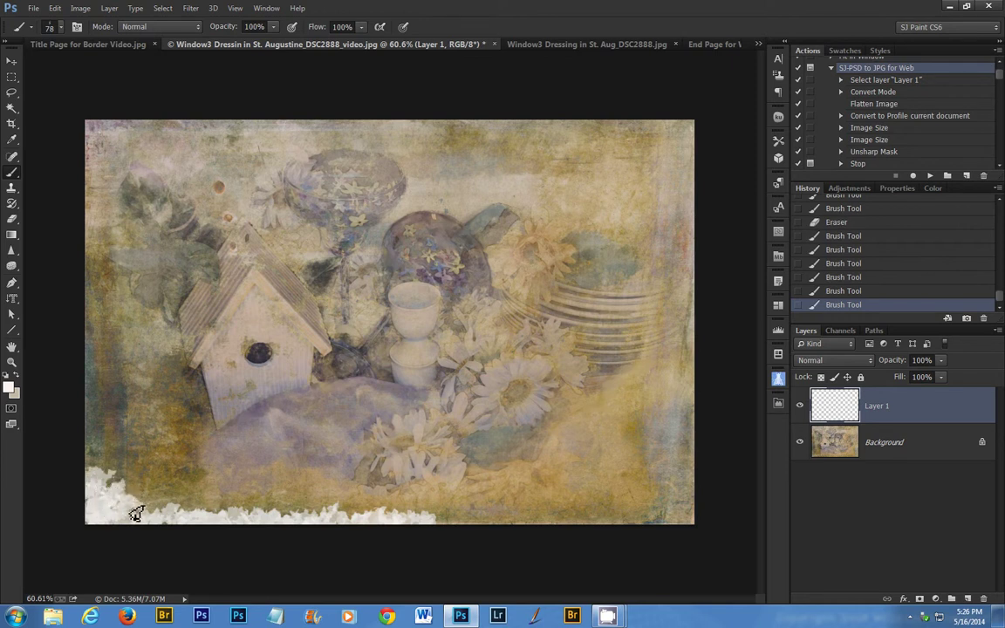
Continue the ragged white border up the image's left edge from the corner with overlapping Brush dabs.
click(107, 476)
click(92, 462)
click(92, 456)
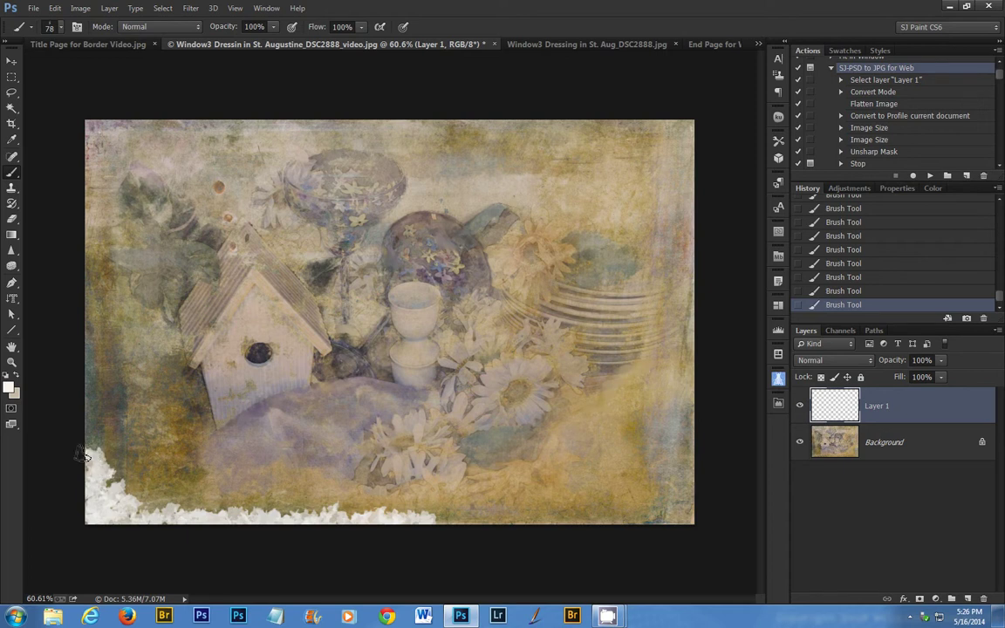
click(90, 449)
click(91, 443)
click(91, 436)
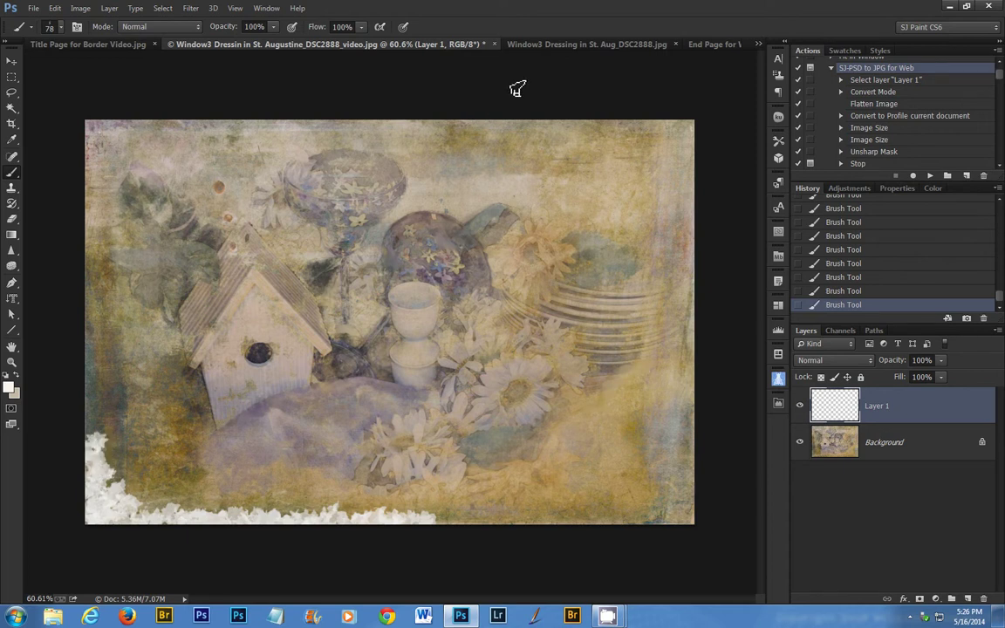
View the finished bordered example Window3 Dressing in St. Aug_DSC2888.jpg and the document End Page for Wacom Video.jpg.
click(541, 43)
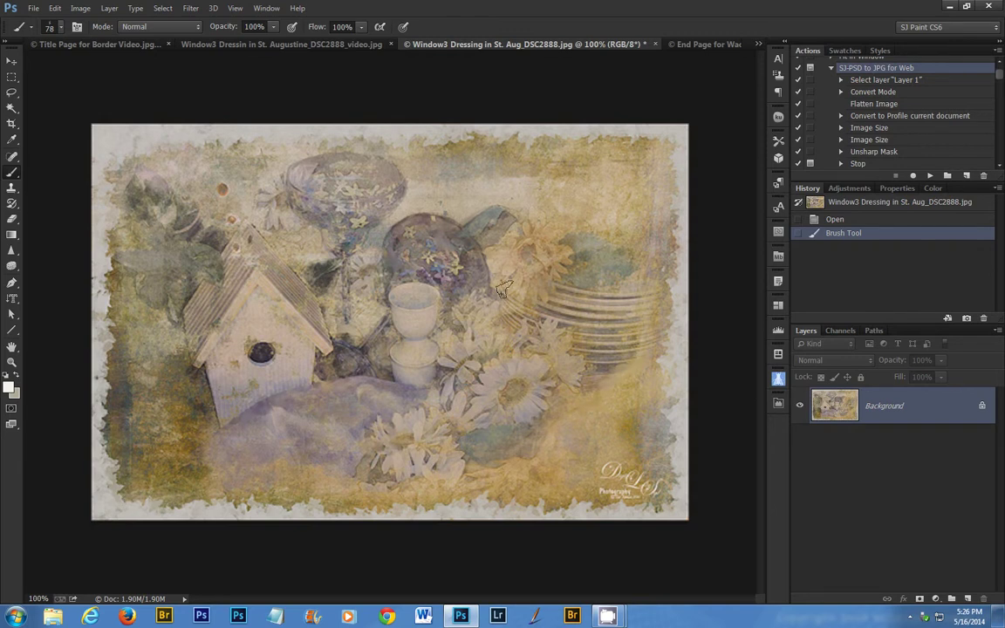
click(714, 45)
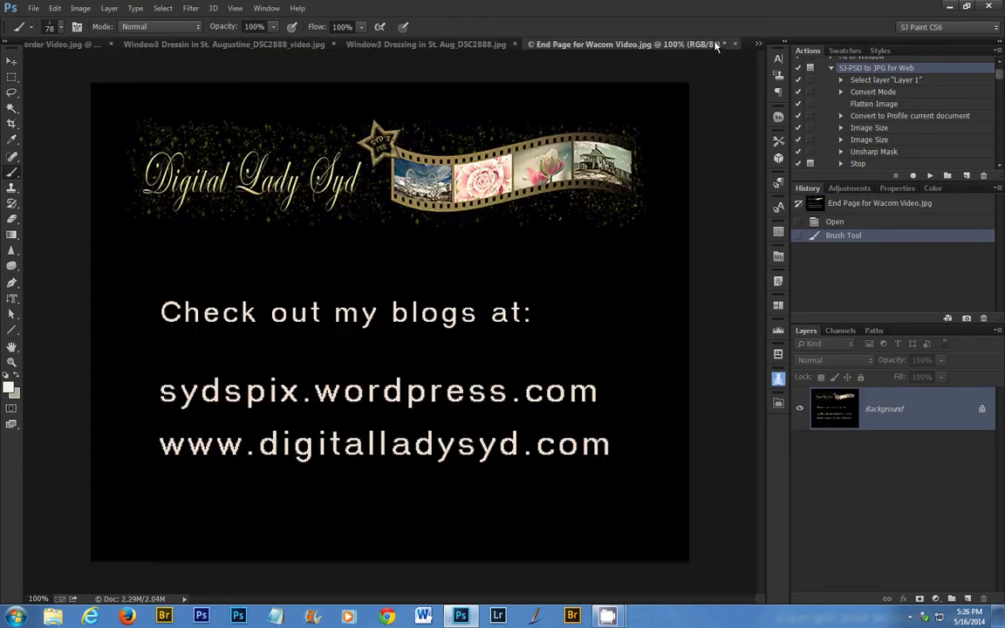